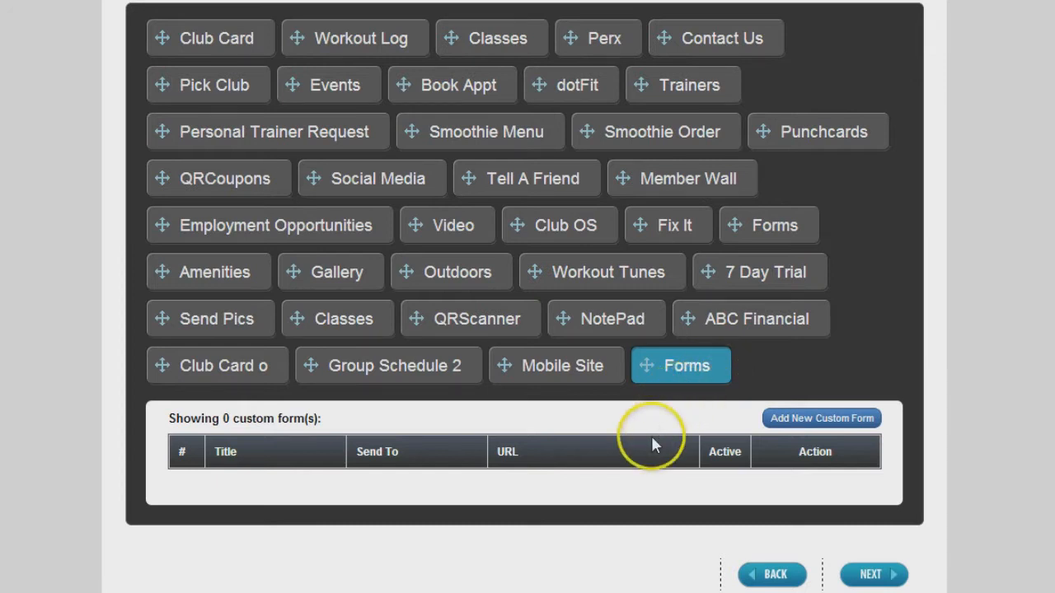
Add a new custom form and set its title to "Fun Run"
scroll(652, 447, down, 1)
click(807, 328)
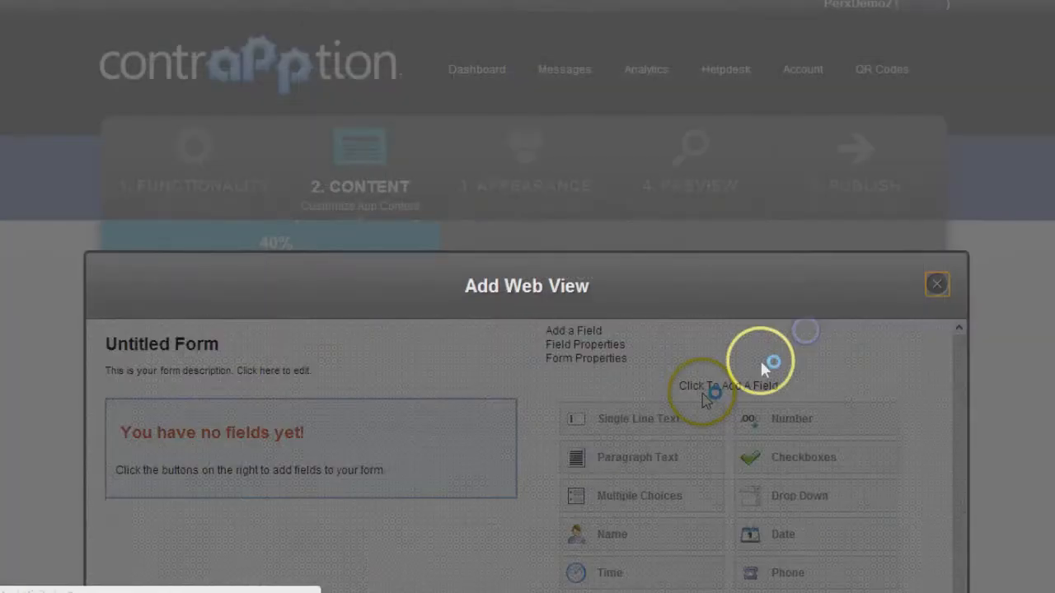
scroll(653, 399, down, 3)
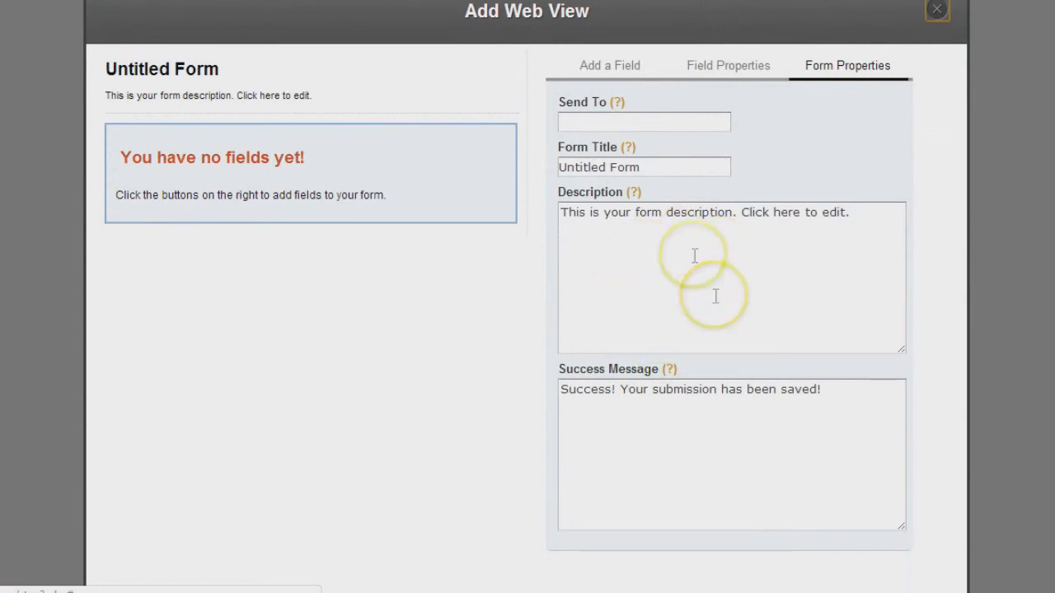
triple_click(630, 167)
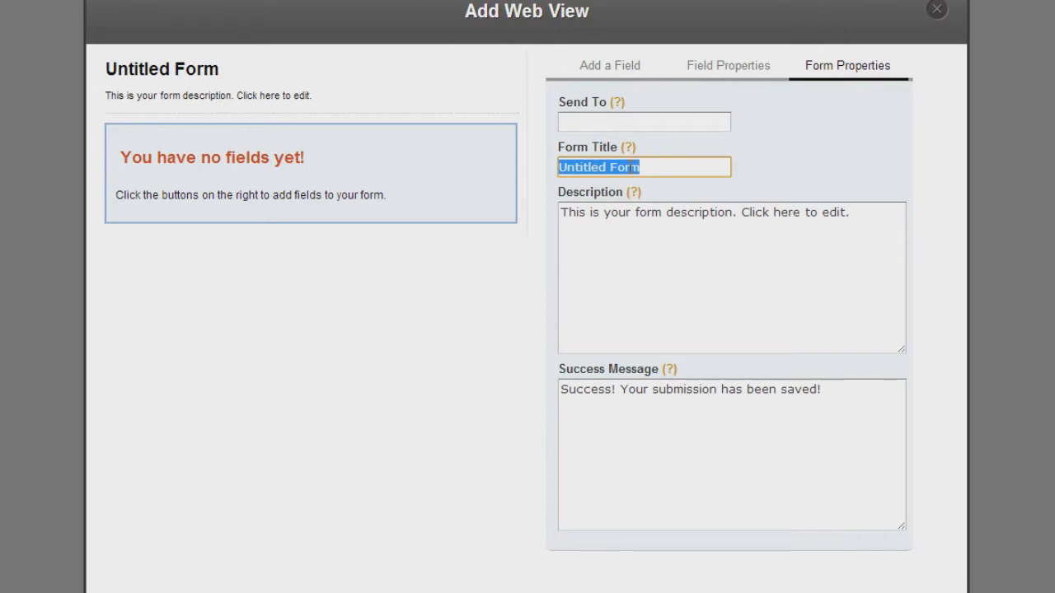
key(Tab)
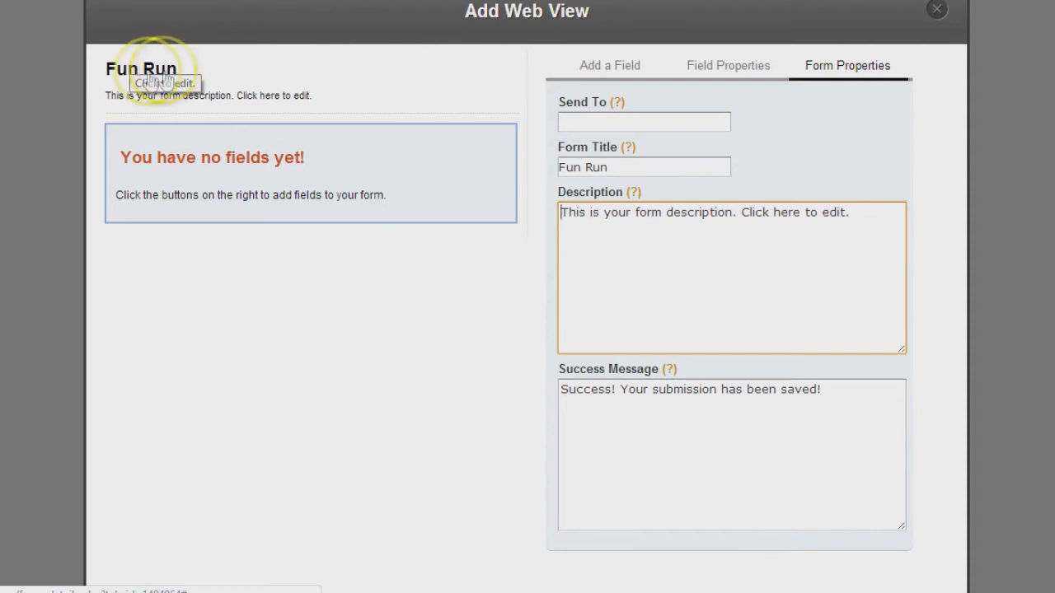
Set the form description to "RSVP for the Fun Run this Friday!" and enter the recipient's e-mail address as Send To
triple_click(693, 218)
text(RS)
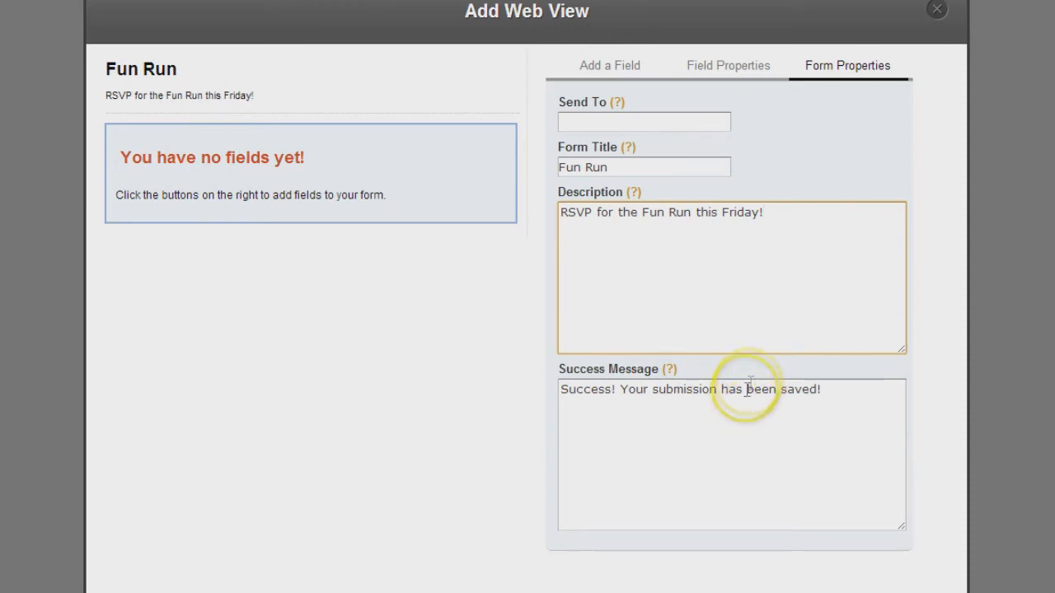
click(584, 124)
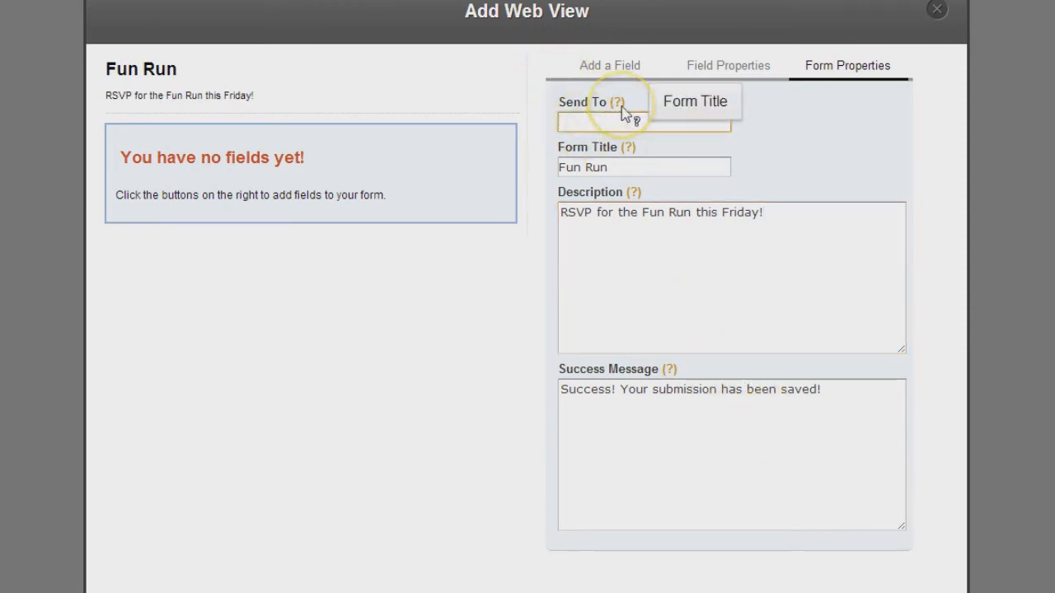
click(578, 120)
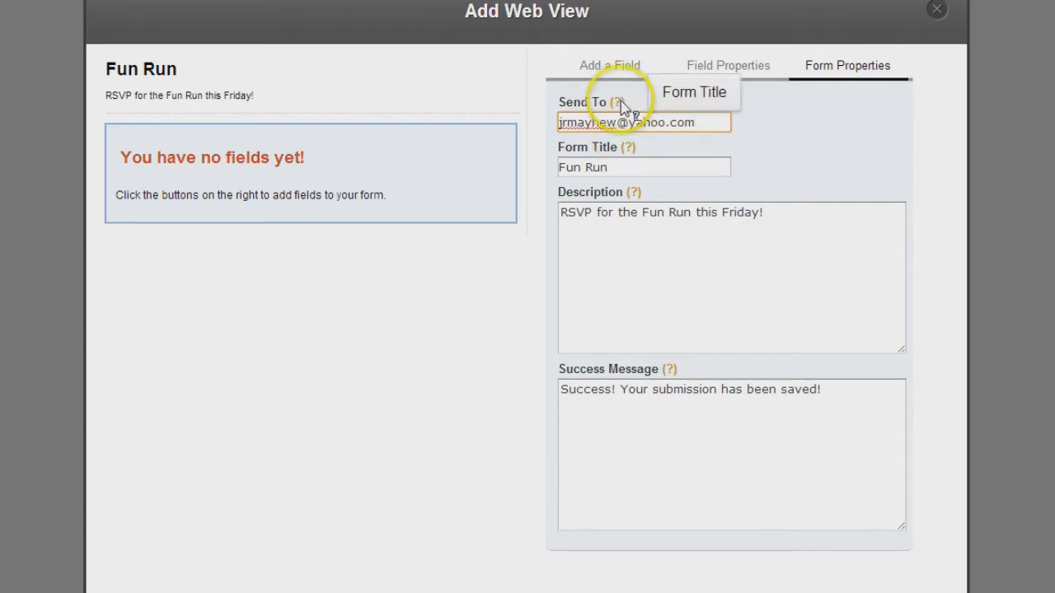
Add Name, Address, Phone and Email fields to the Fun Run form
click(607, 67)
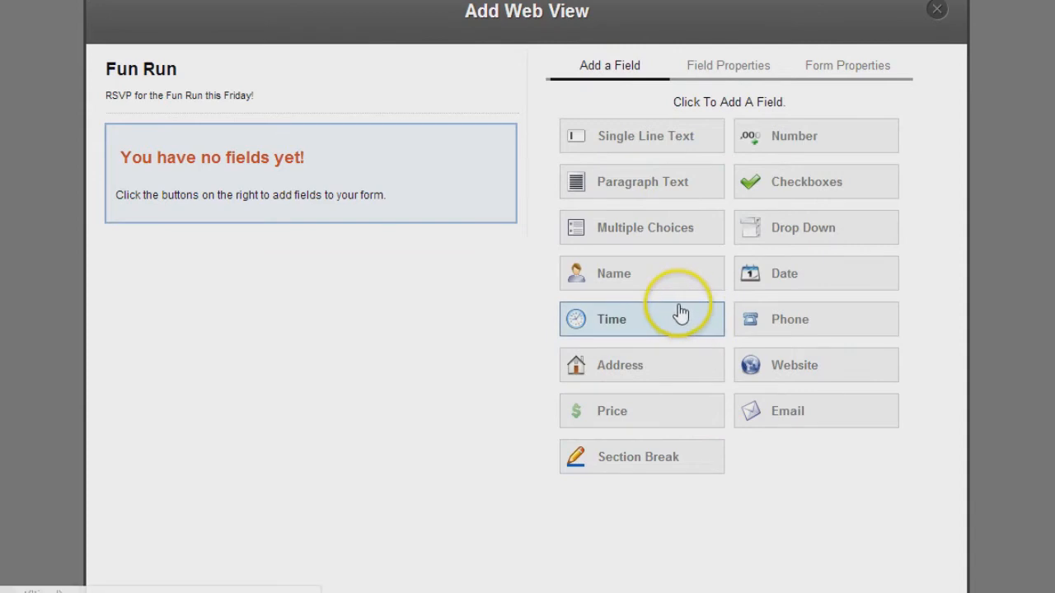
click(659, 289)
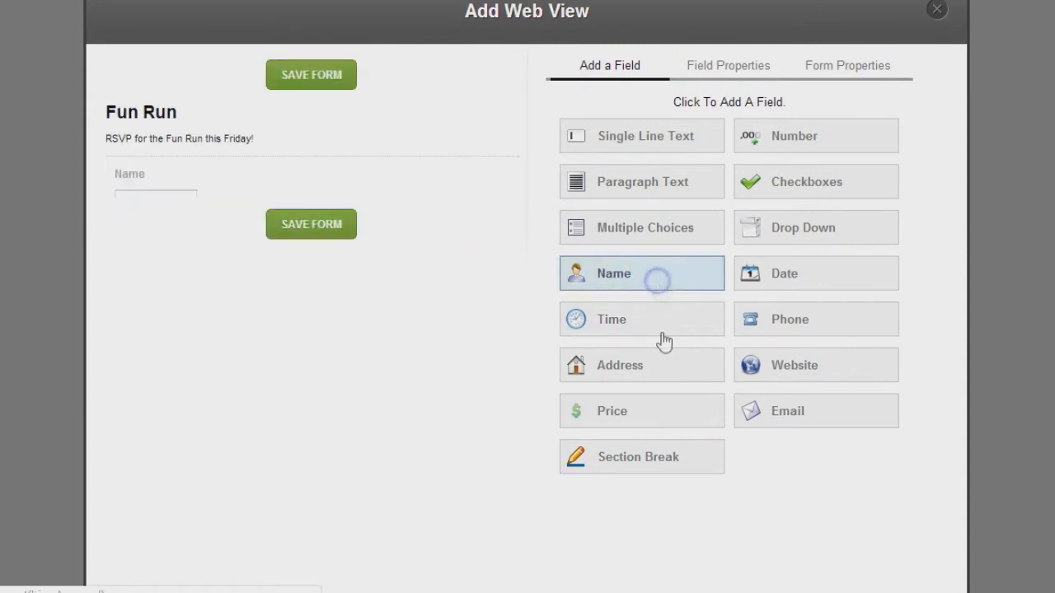
click(655, 377)
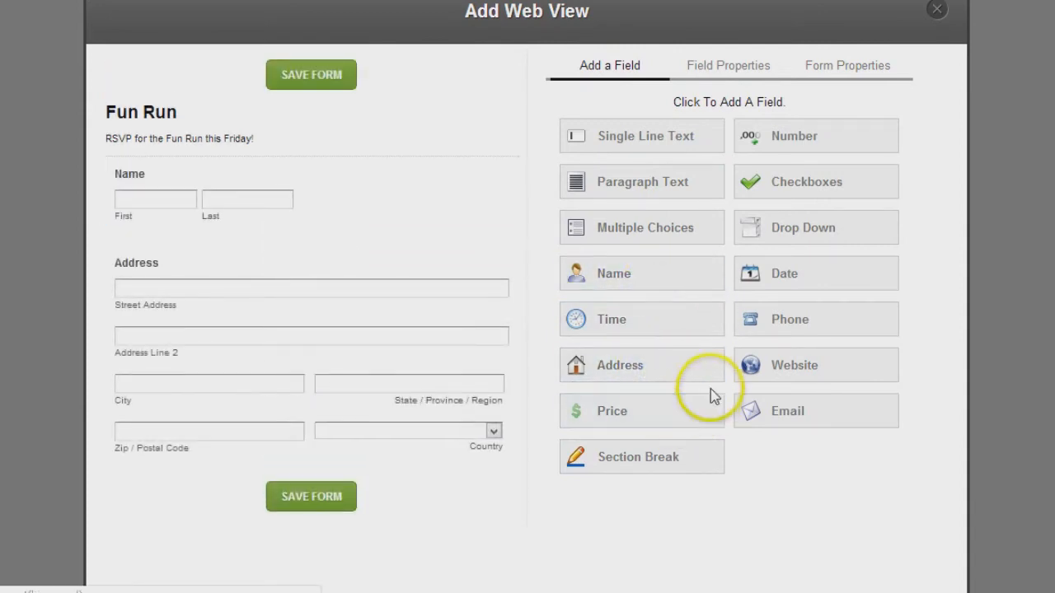
click(755, 337)
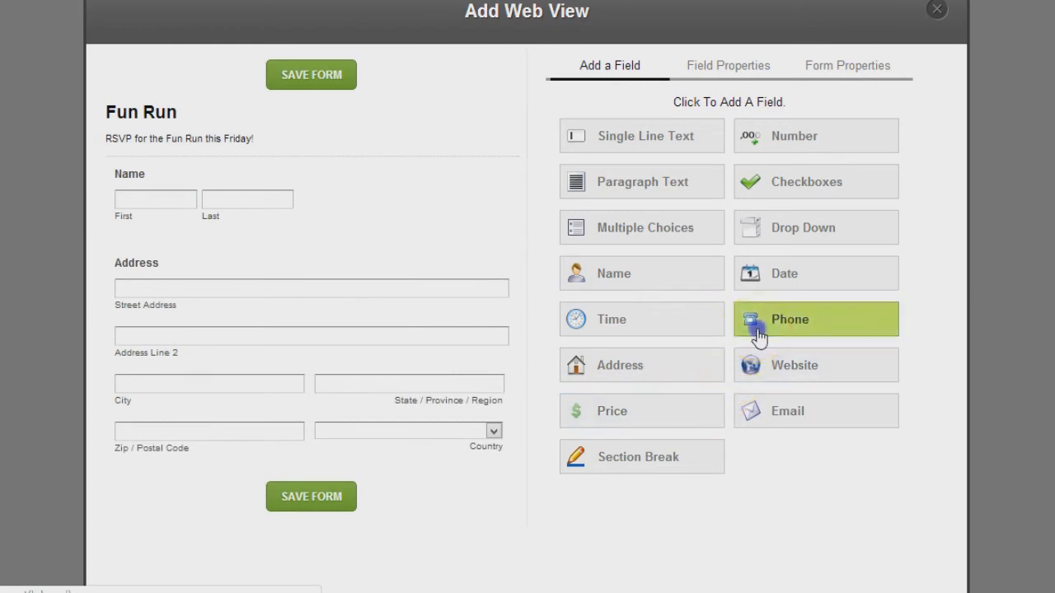
click(766, 416)
scroll(733, 478, down, 2)
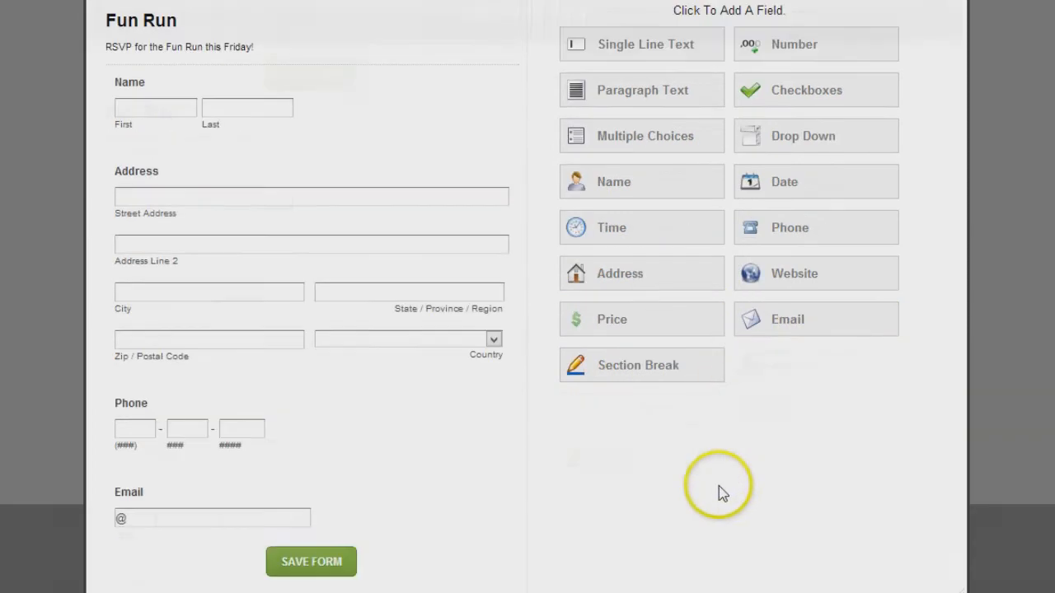
scroll(692, 424, up, 2)
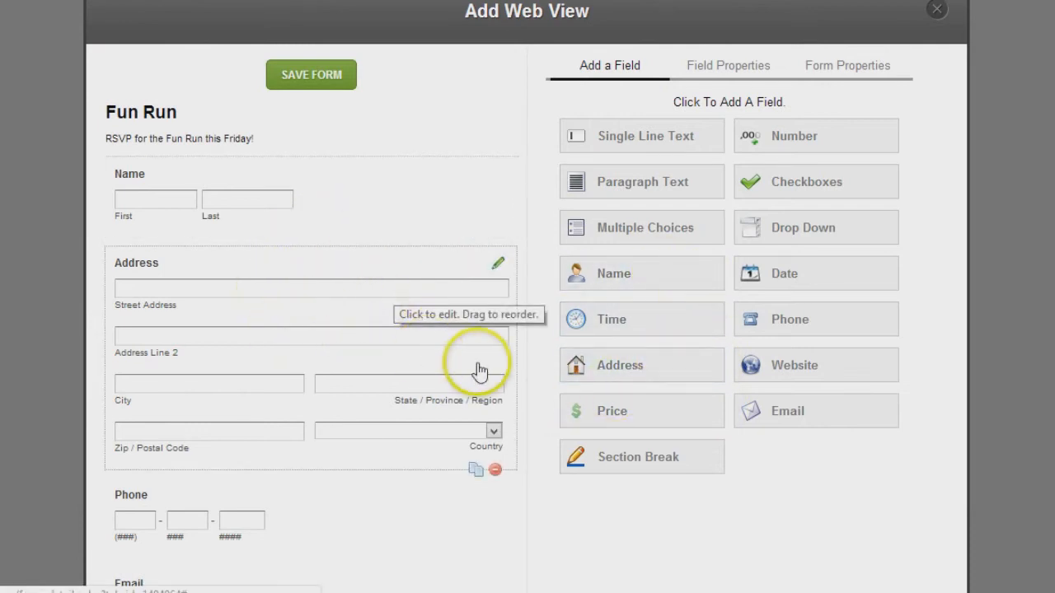
Add a Single Line Text field, a Paragraph Text field and a Section Break below the Email field
scroll(593, 272, down, 2)
click(662, 64)
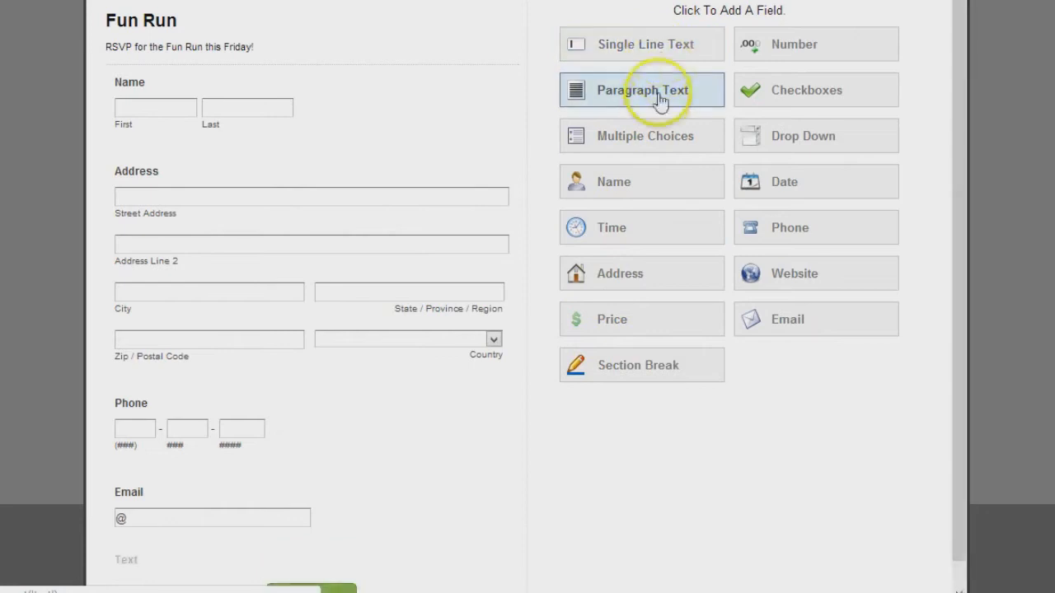
click(648, 365)
scroll(504, 453, down, 3)
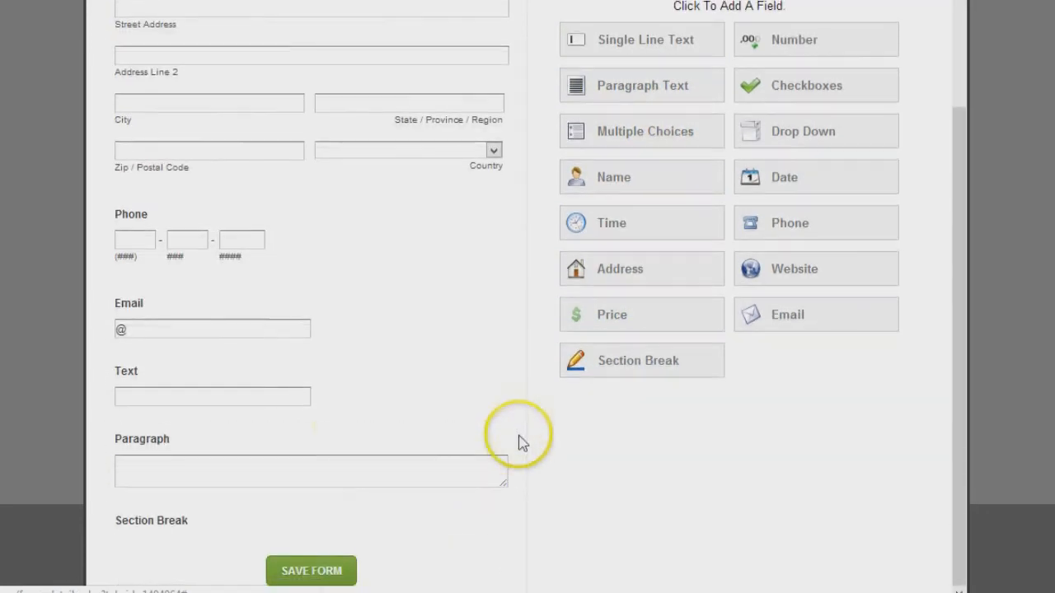
Examine the properties of the Text, Paragraph and Section Break fields
click(303, 383)
click(439, 465)
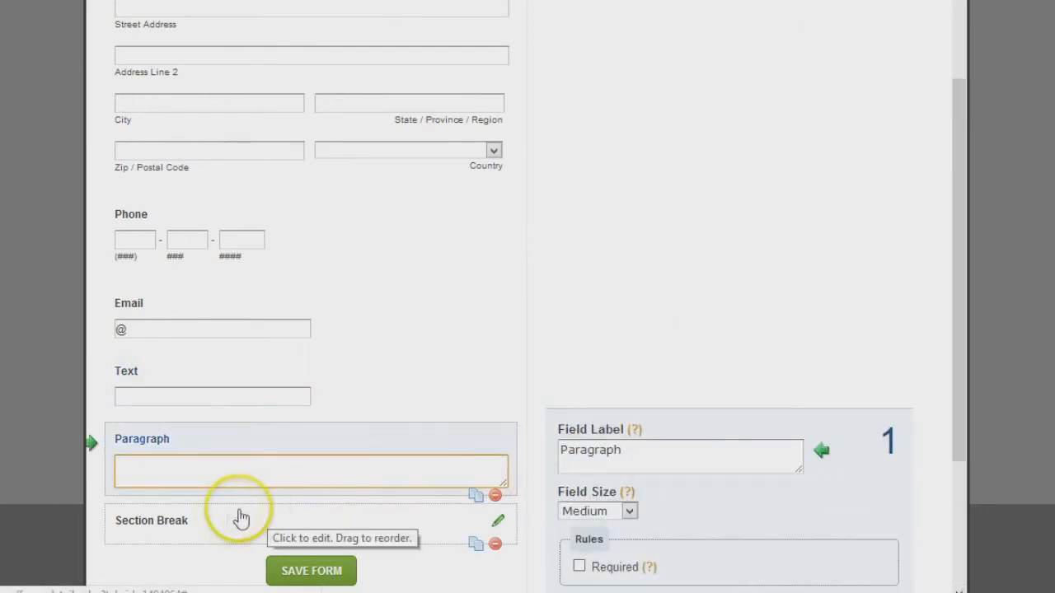
click(206, 534)
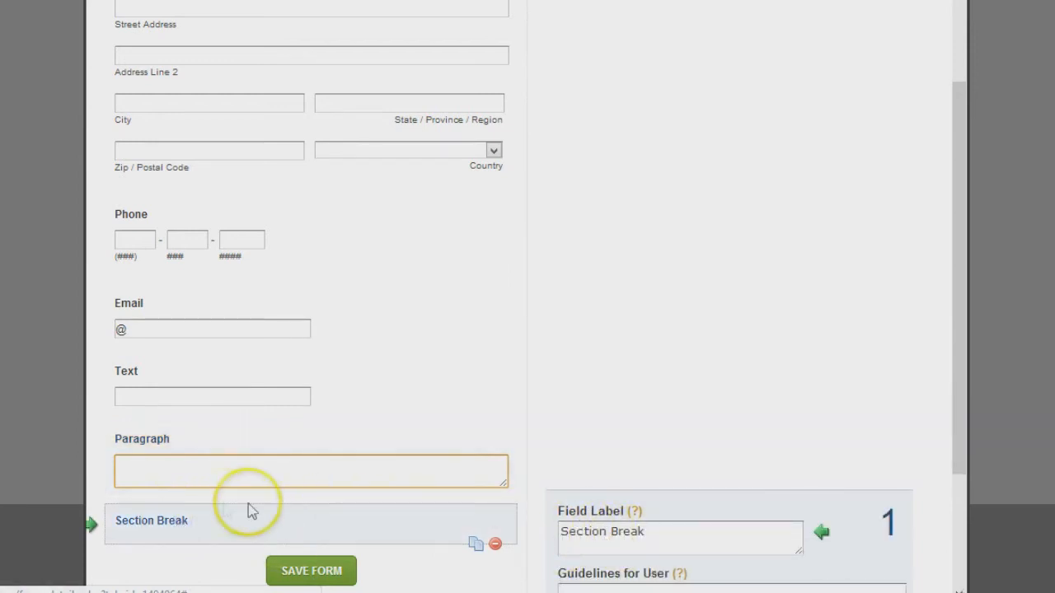
scroll(280, 507, down, 1)
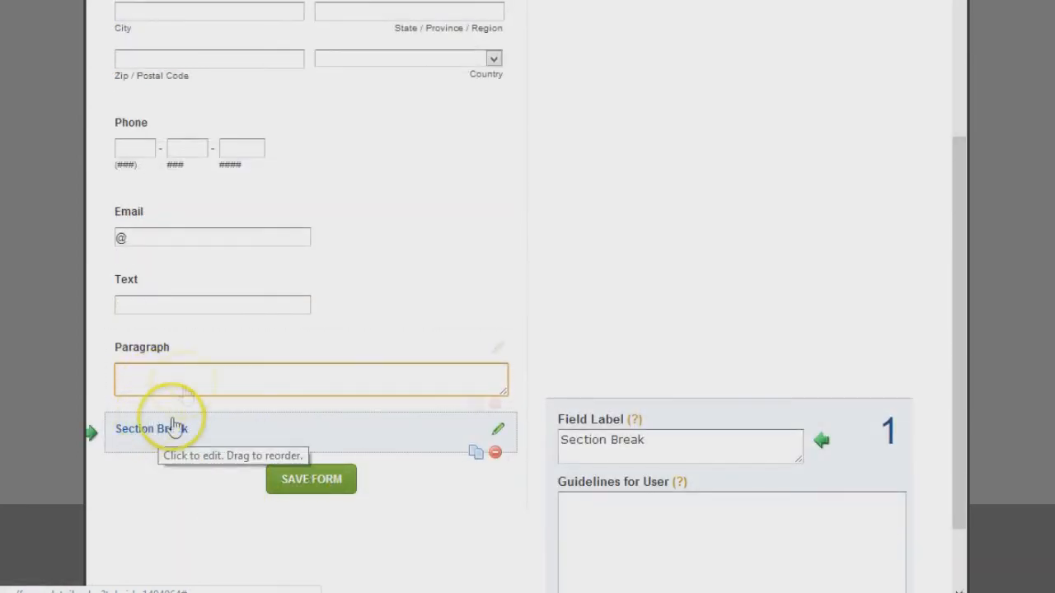
click(224, 402)
click(221, 303)
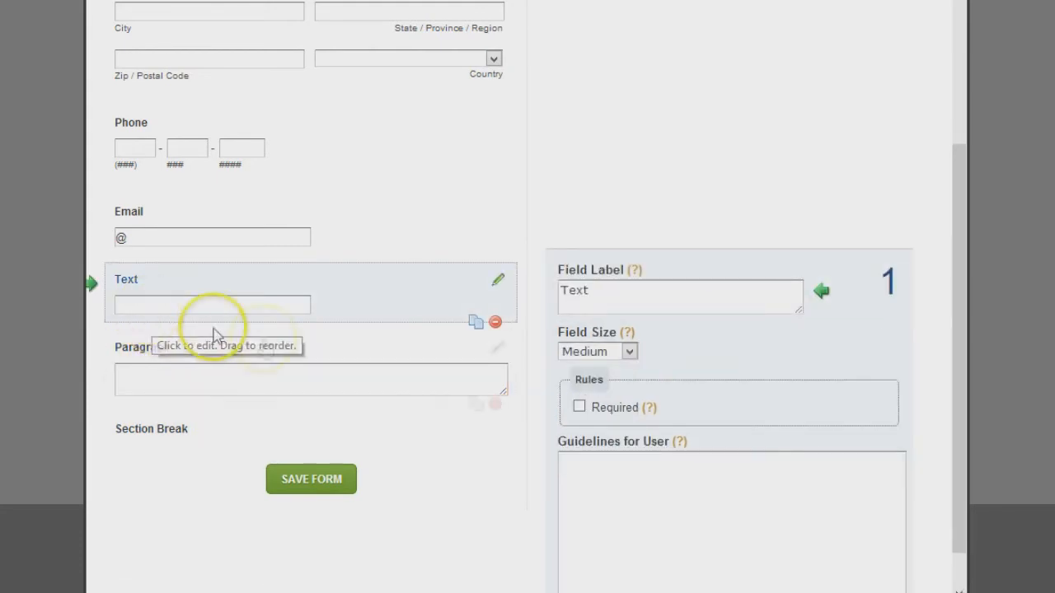
Change the Section Break's field label to "Would you like coffee to be served?"
click(198, 435)
scroll(341, 458, down, 1)
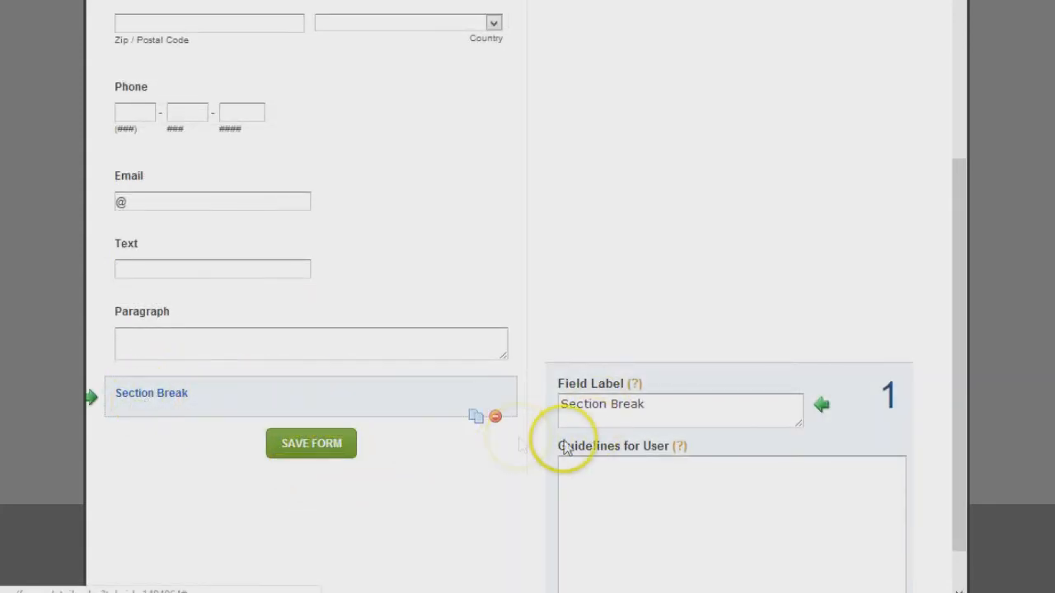
triple_click(641, 404)
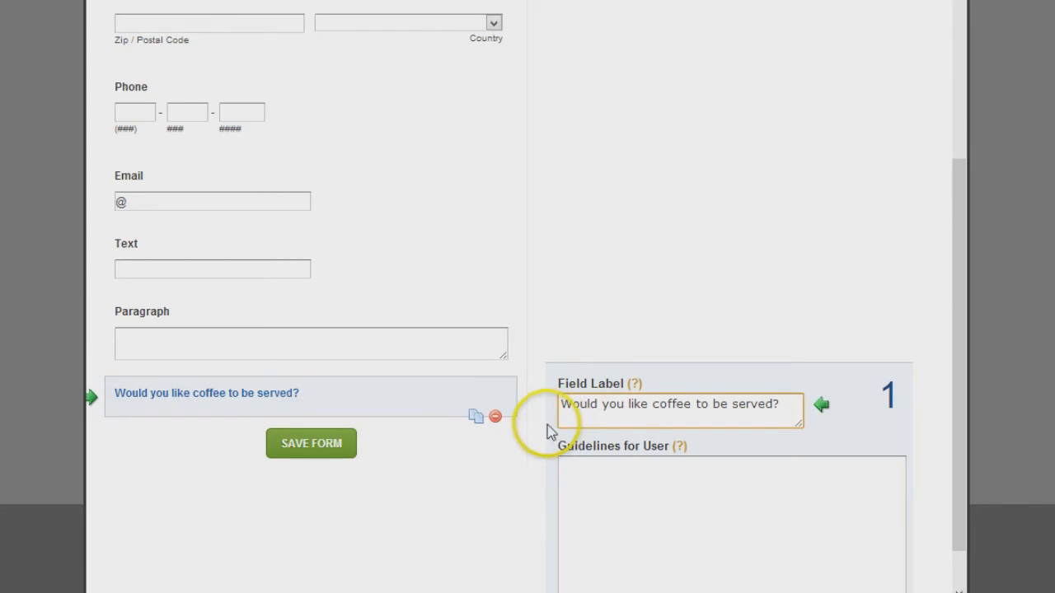
Add a Multiple Choices field at the end of the form
scroll(550, 431, up, 10)
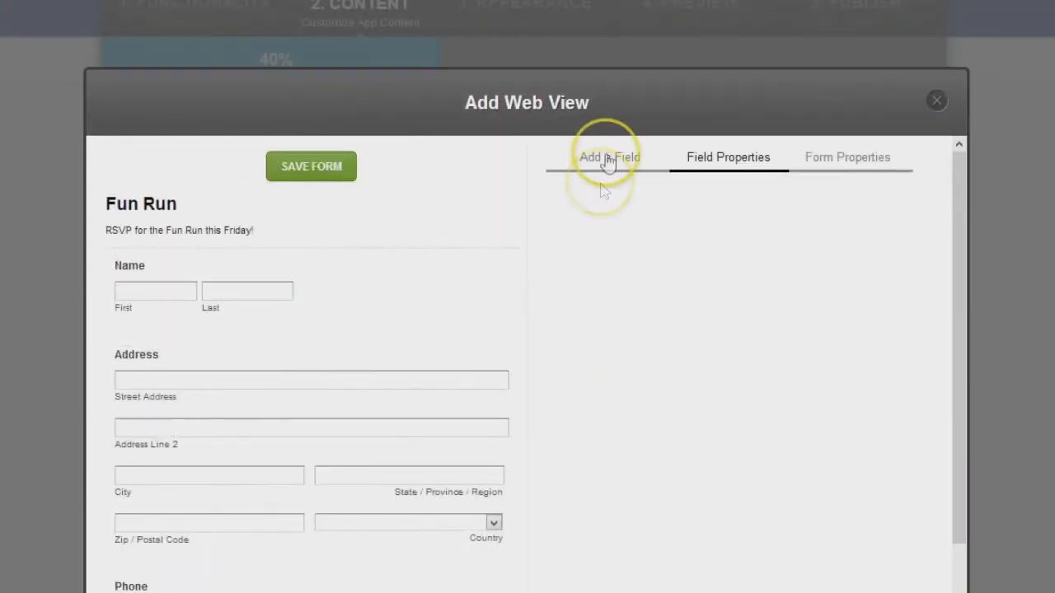
click(607, 159)
click(640, 346)
scroll(539, 437, down, 10)
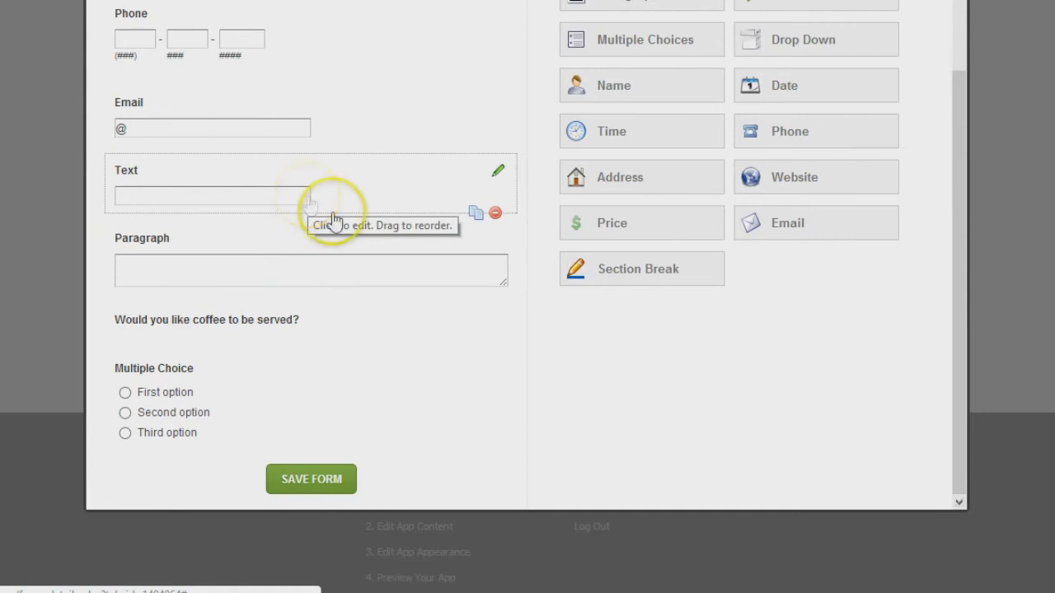
Remove the Text and Paragraph fields from the form
click(494, 213)
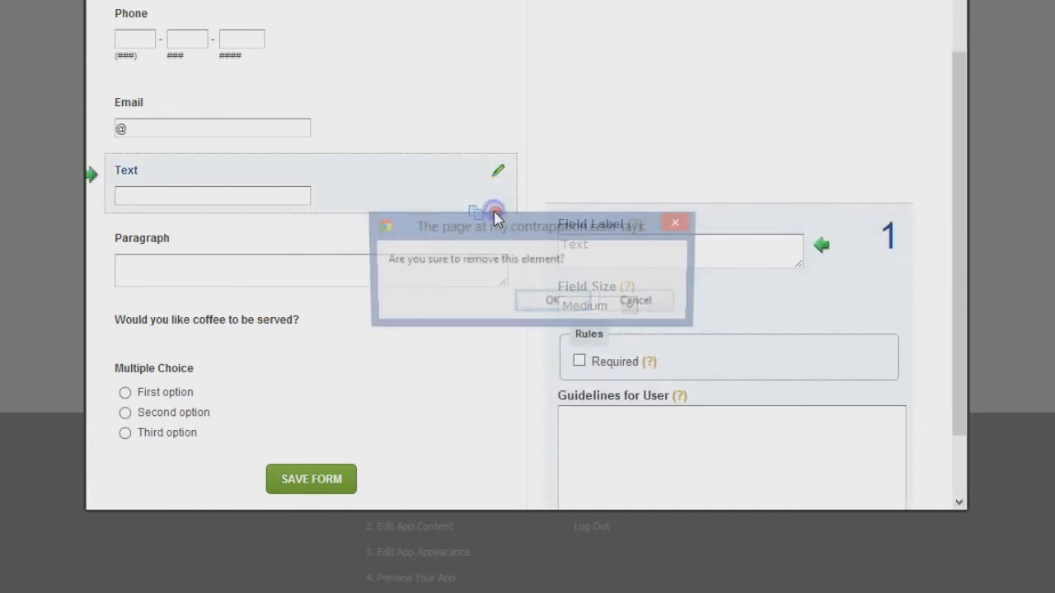
click(527, 299)
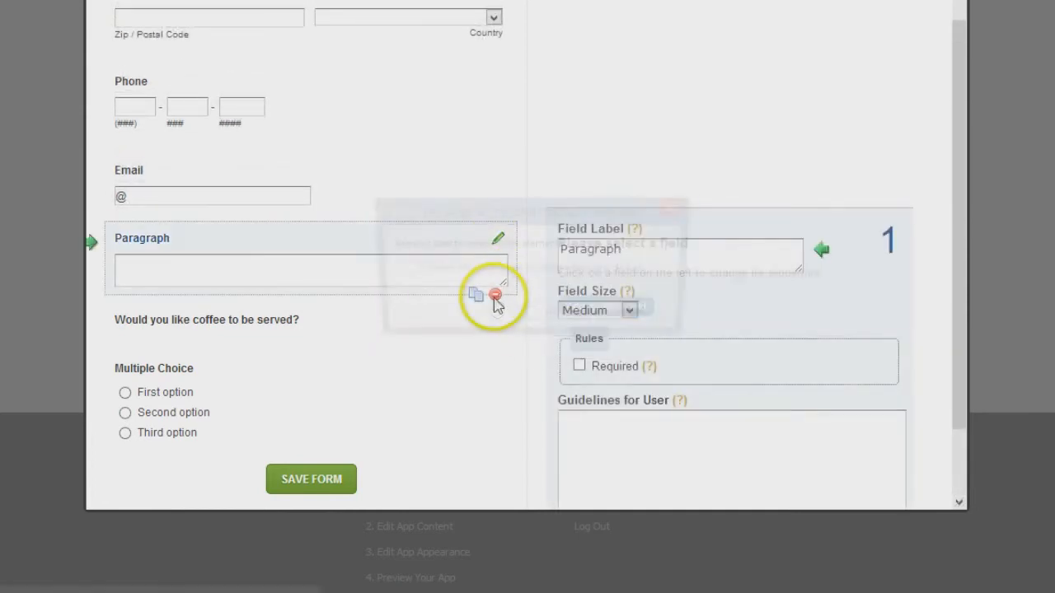
click(494, 296)
click(543, 318)
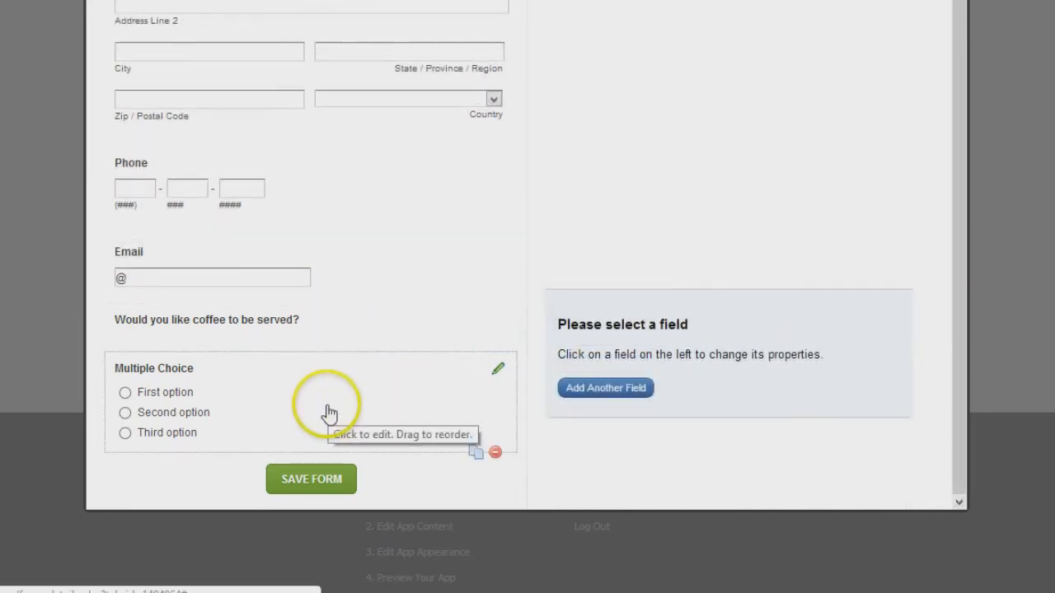
Label the multiple choice field "Coffee" and set its choices to Yes, No and Maybe
click(302, 404)
scroll(583, 397, down, 2)
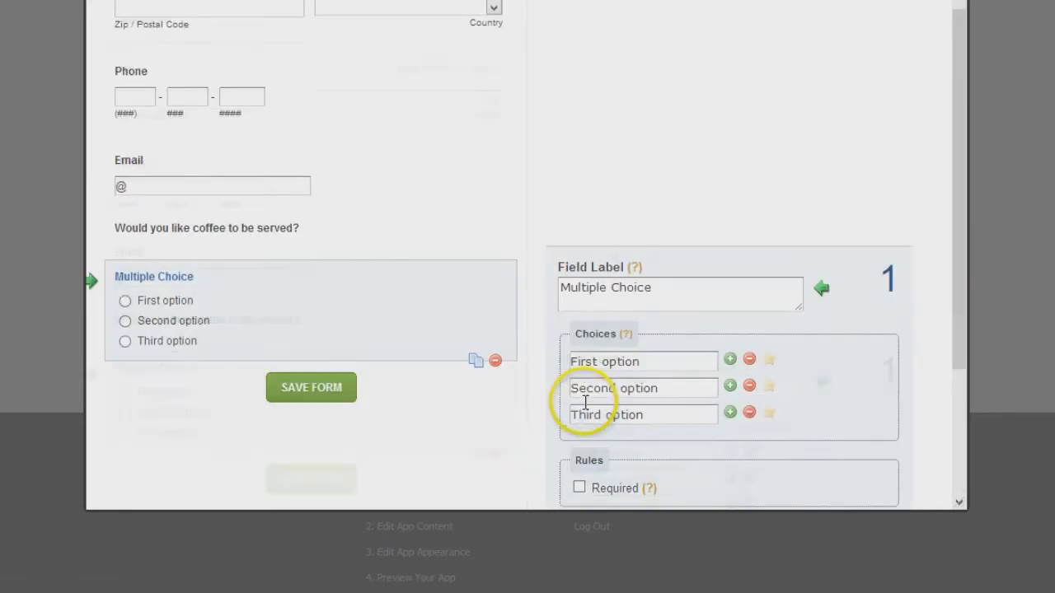
triple_click(615, 295)
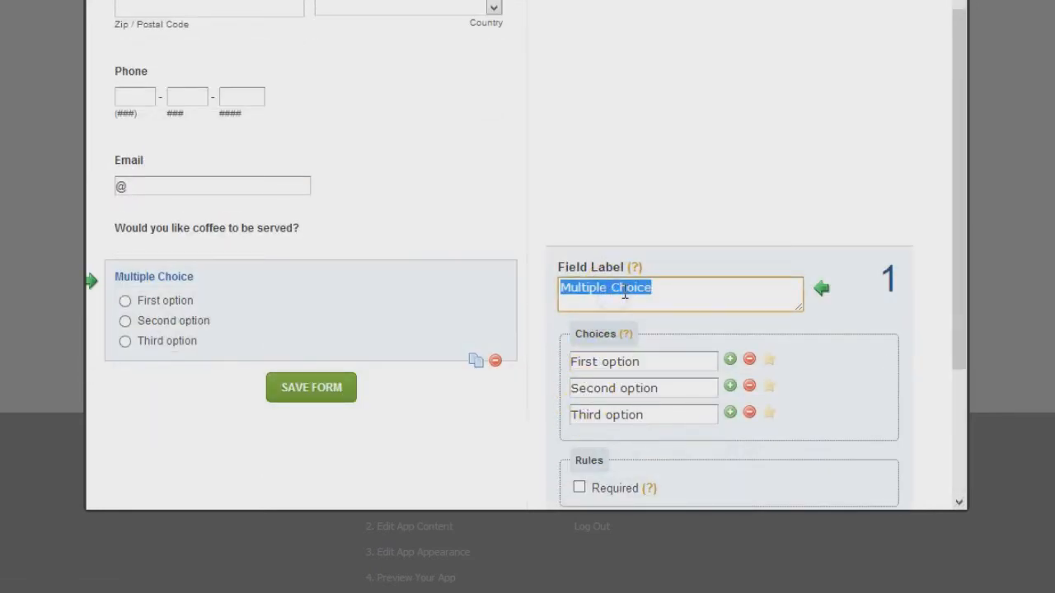
text(Coffee)
key(Tab)
key(Tab)
text(Yes)
key(Tab)
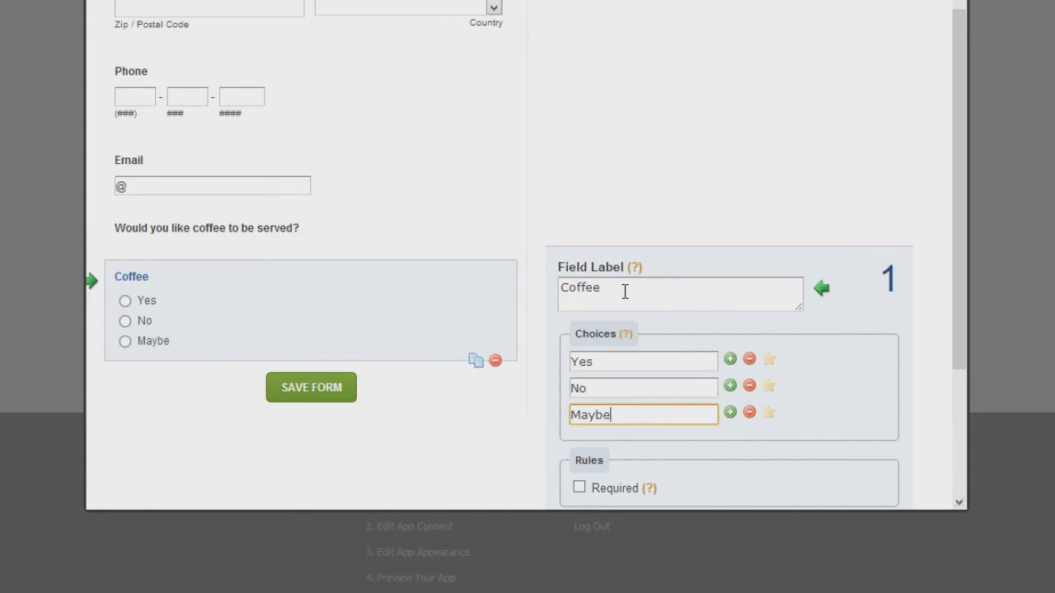
Add a fourth choice after Maybe in the Coffee field and remove it again
click(730, 413)
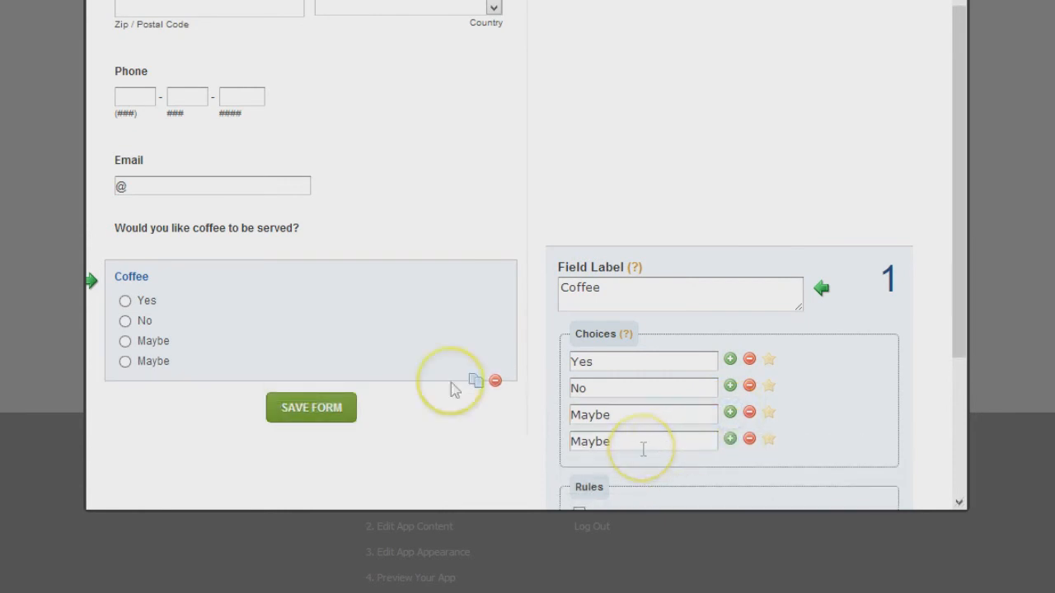
click(749, 440)
Make the Coffee field required
scroll(667, 449, down, 2)
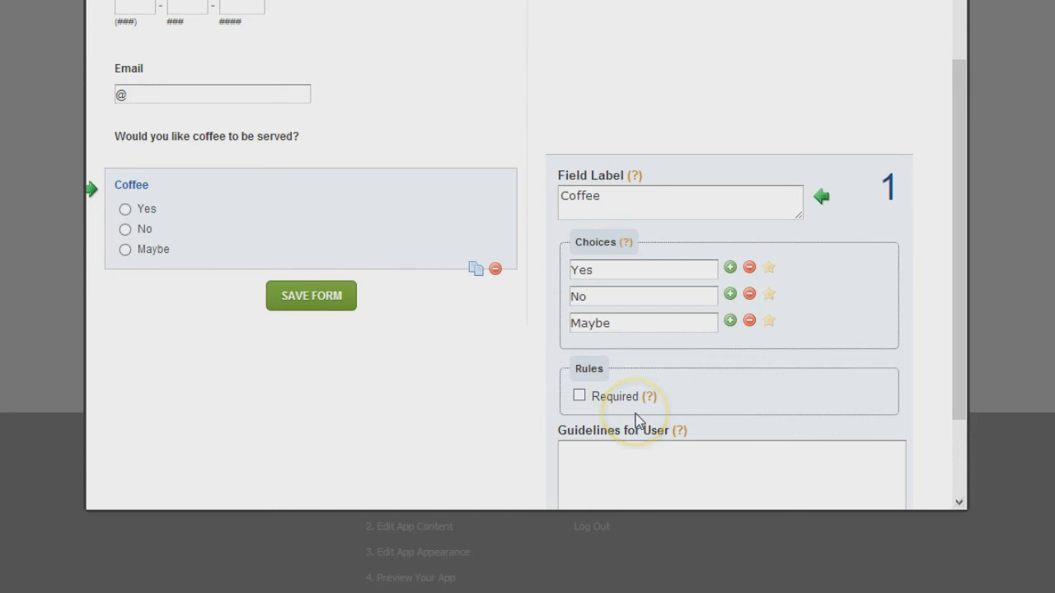
click(610, 425)
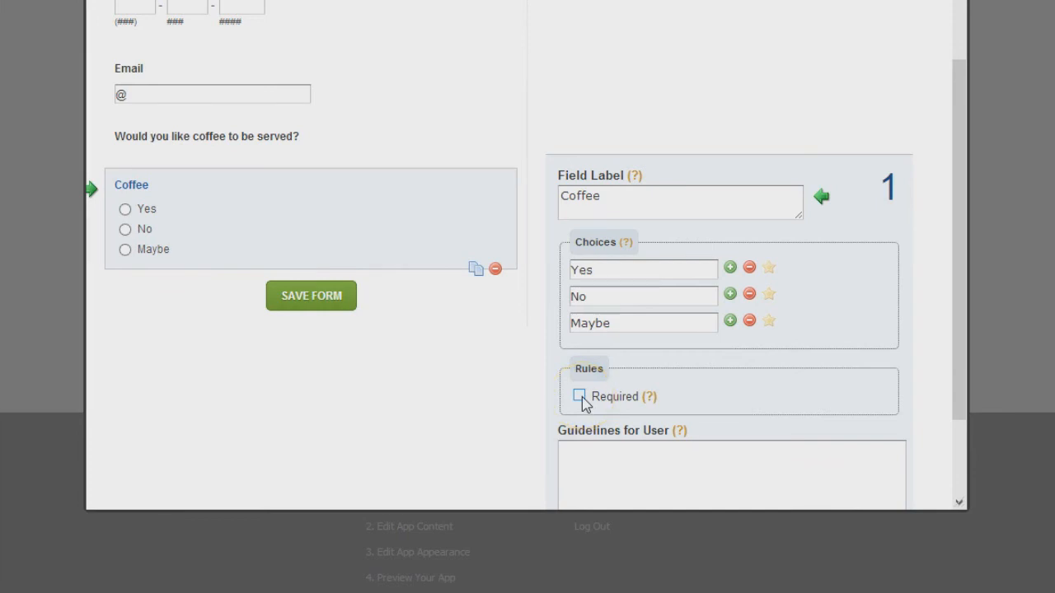
scroll(320, 242, up, 1)
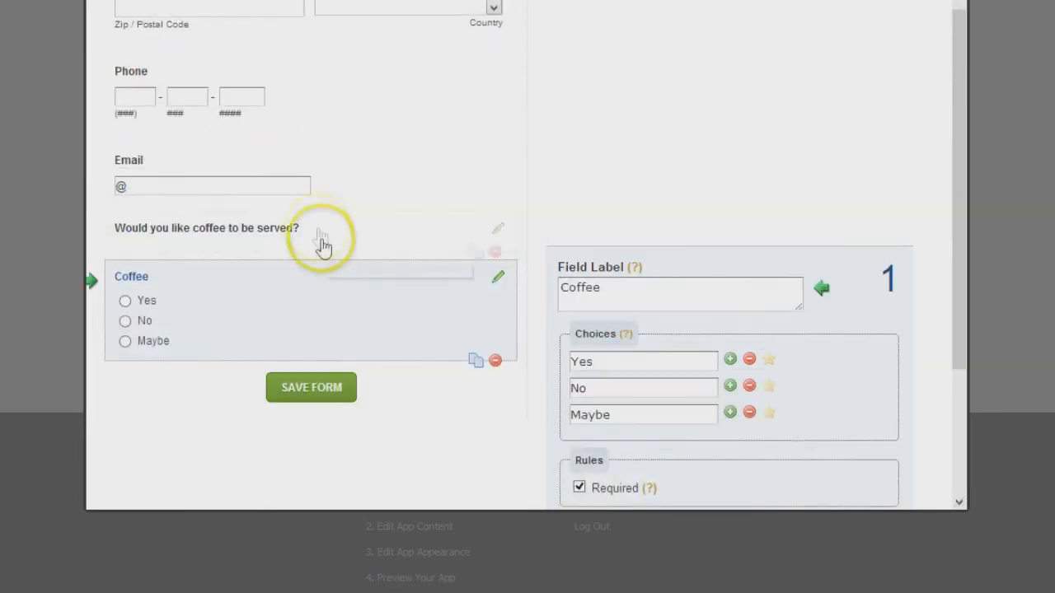
Make the Email and Phone fields required
click(300, 196)
click(579, 287)
click(353, 134)
click(579, 263)
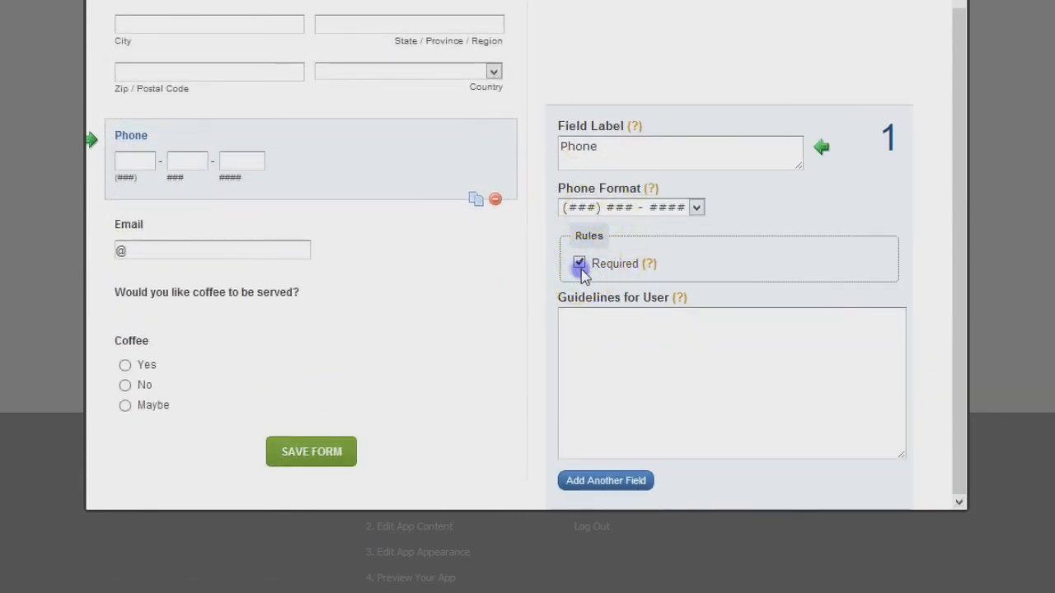
Open the Address field's properties, and make the Name field at the start of the form required
scroll(400, 255, up, 1)
click(340, 175)
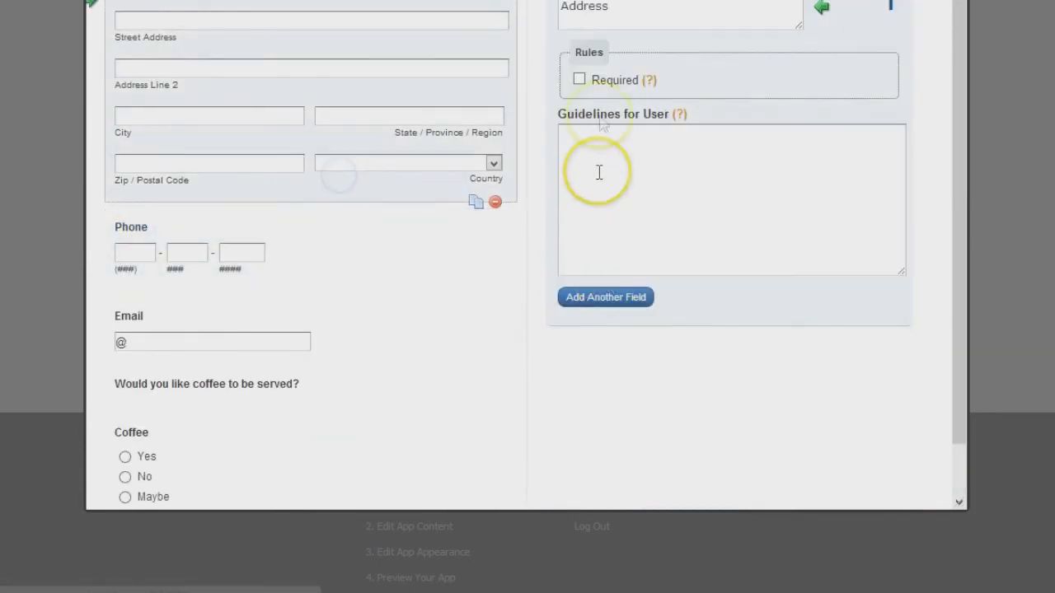
scroll(457, 173, up, 3)
click(322, 225)
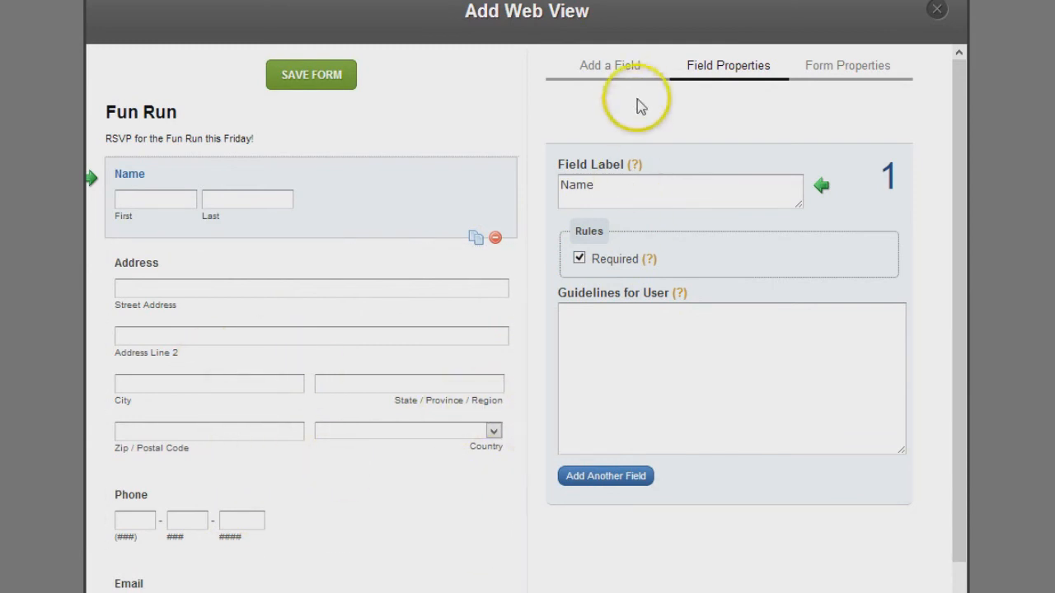
Move the Phone field above the Address field, directly after the Name field
click(627, 70)
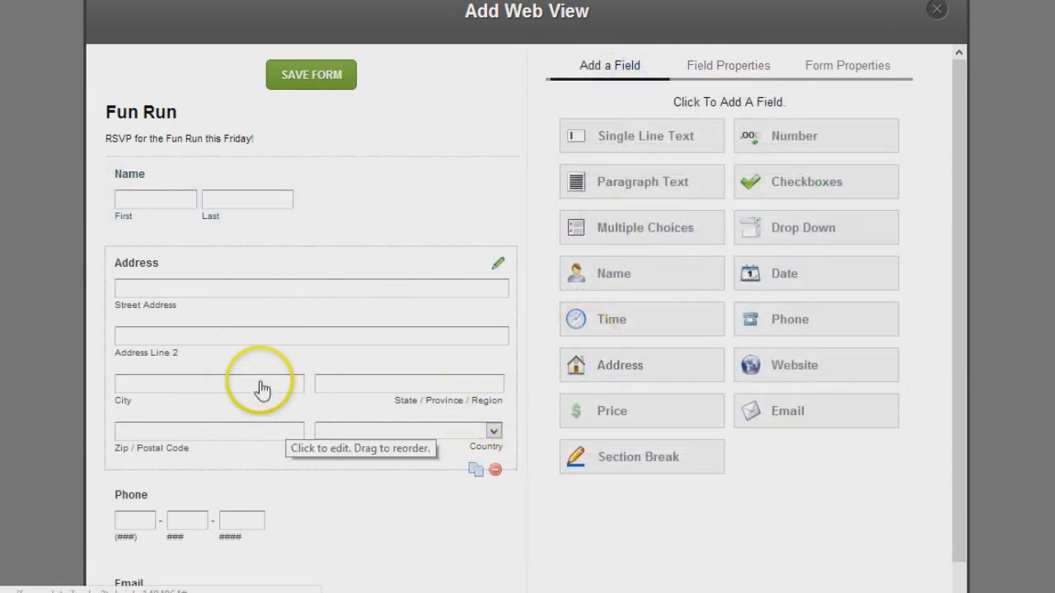
click(197, 528)
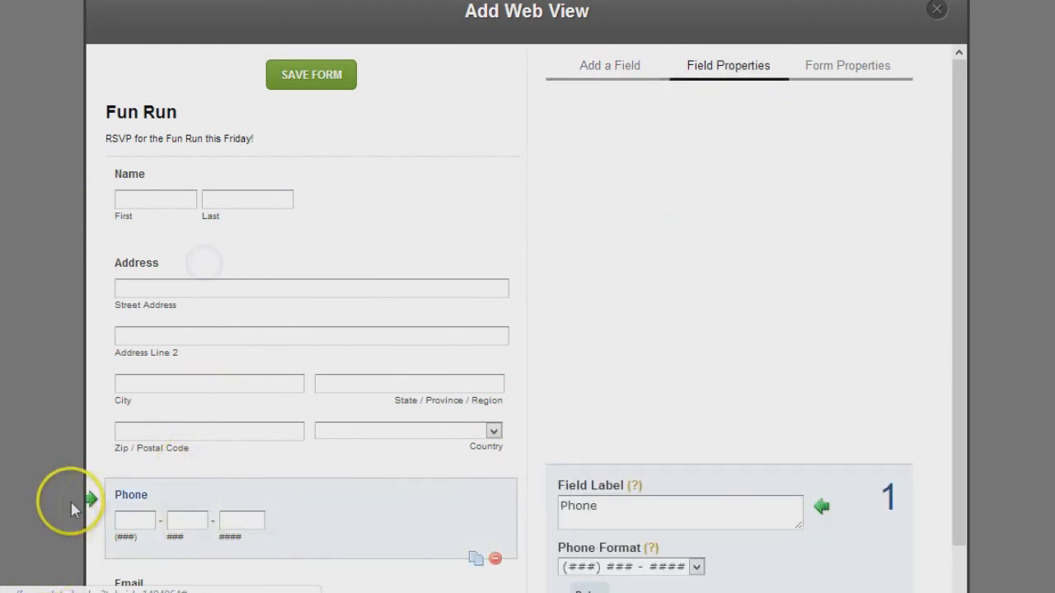
drag(91, 499, 106, 277)
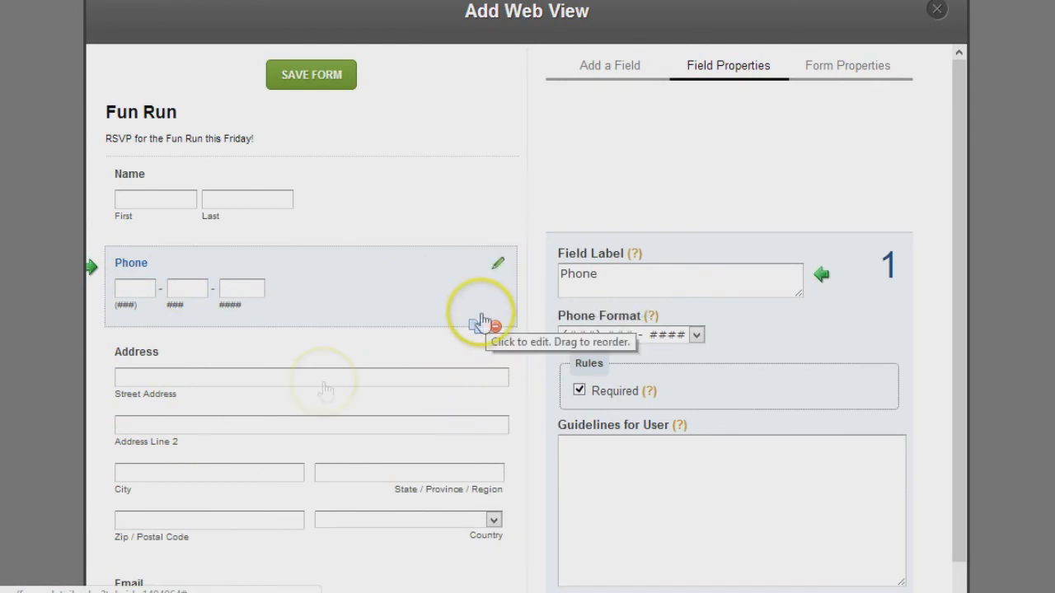
Return to the list of field types that can be added, and save the Fun Run form
scroll(346, 487, down, 3)
scroll(556, 449, up, 4)
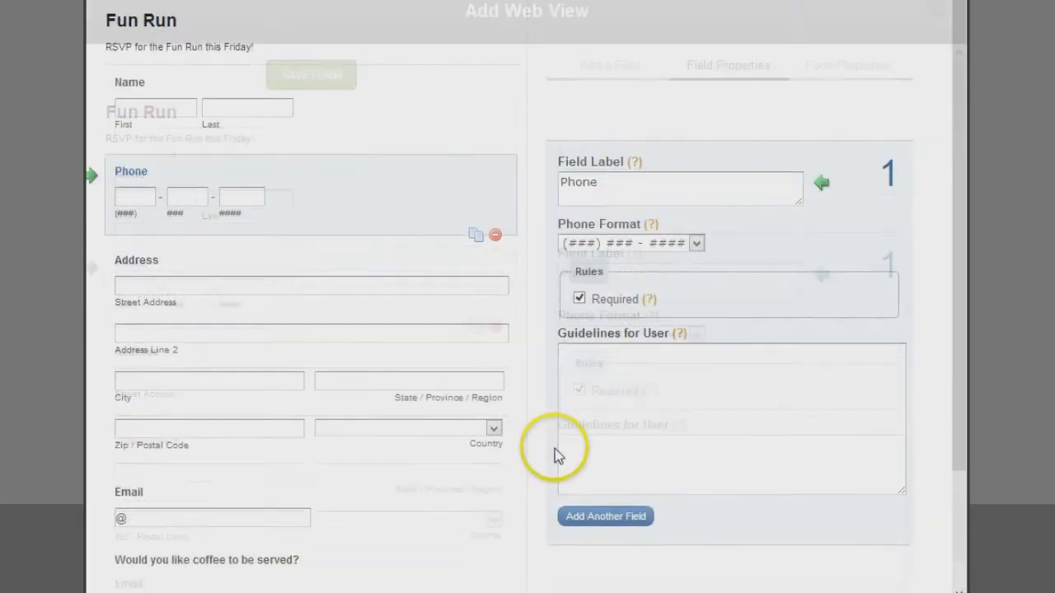
click(642, 162)
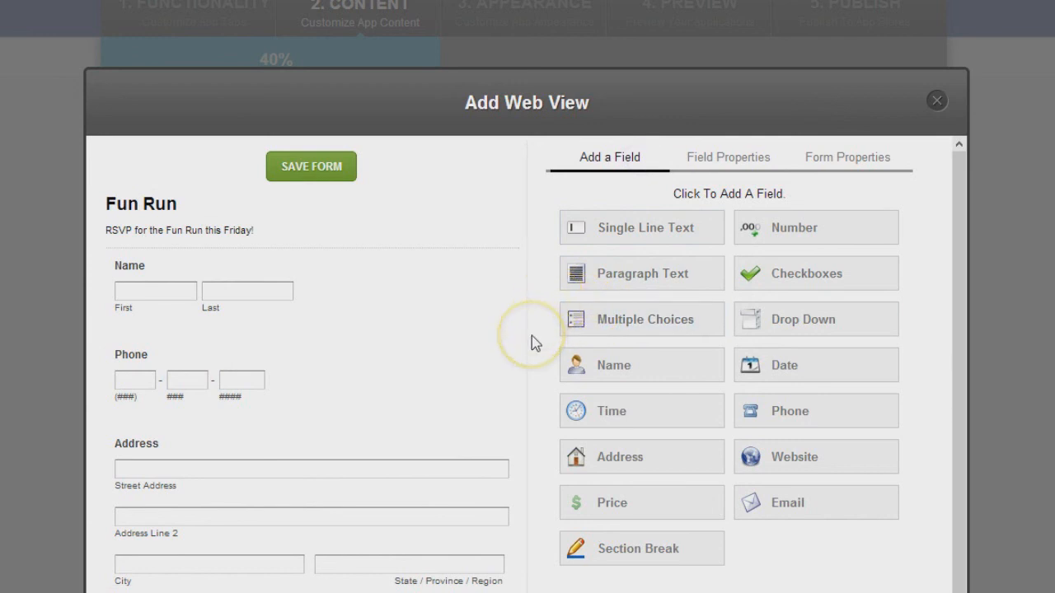
scroll(540, 332, down, 3)
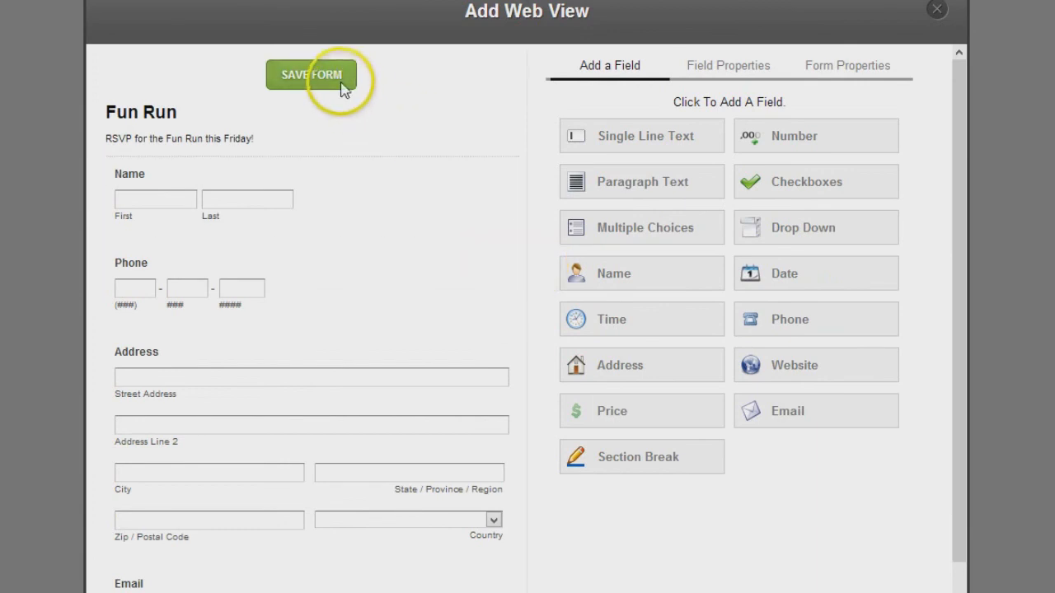
scroll(431, 228, down, 5)
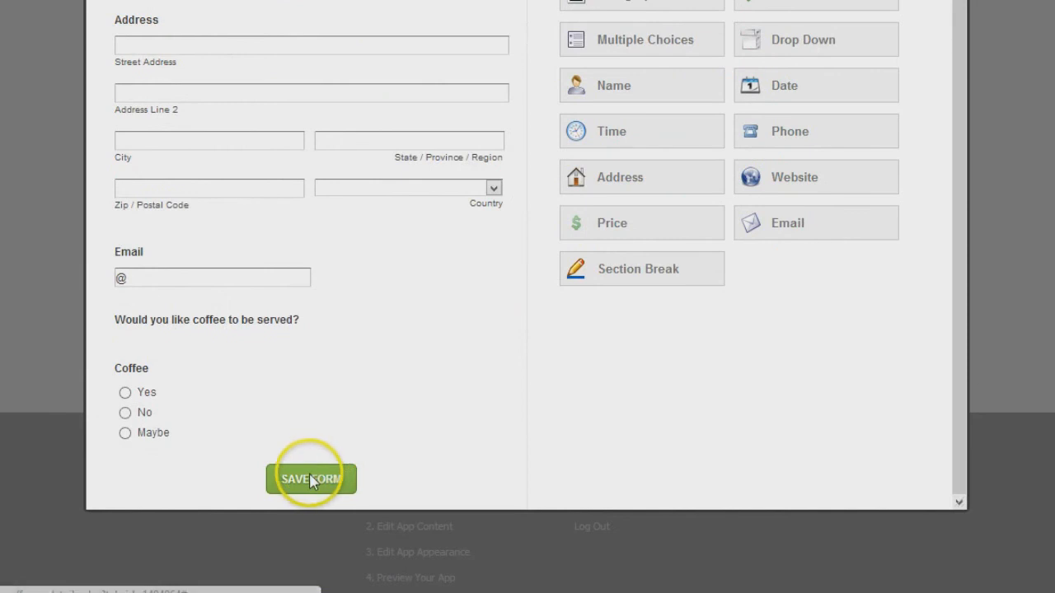
click(310, 482)
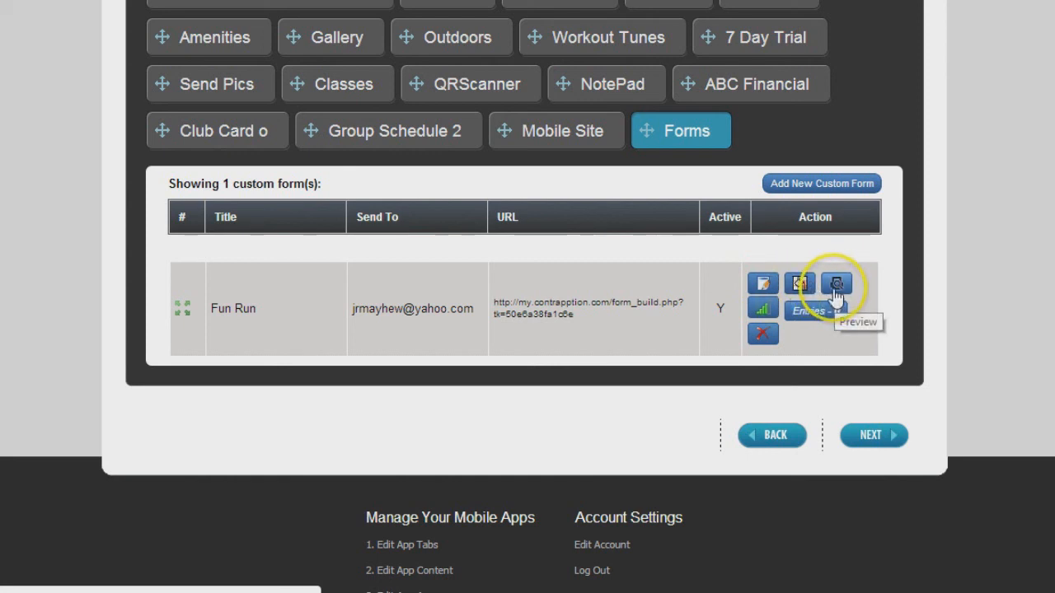
click(774, 340)
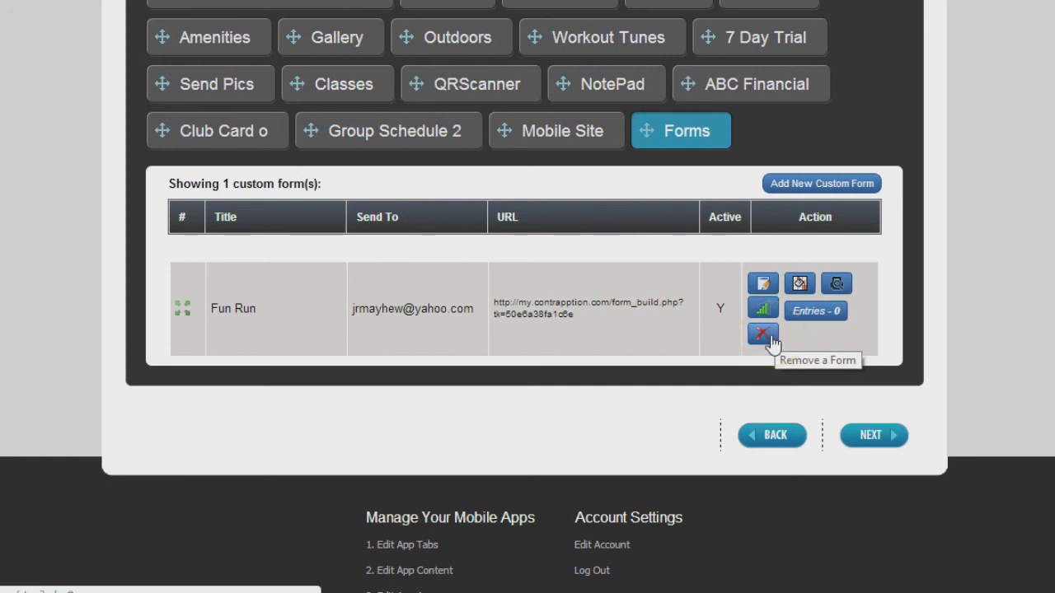